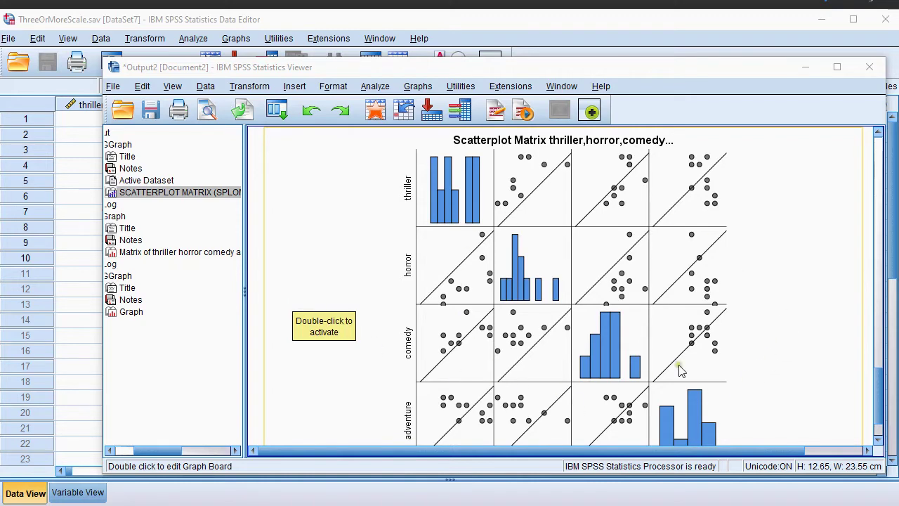
Bring the ThreeOrMoreScale.sav Data Editor in front of the Output Viewer.
click(429, 21)
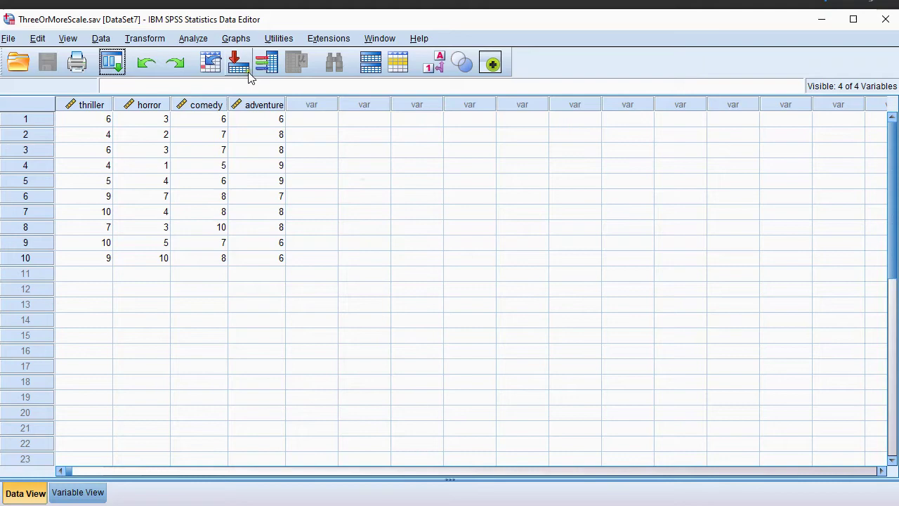
Start a Matrix Scatter chart from Graphs > Legacy Dialogs > Scatter/Dot and go to Define.
click(235, 40)
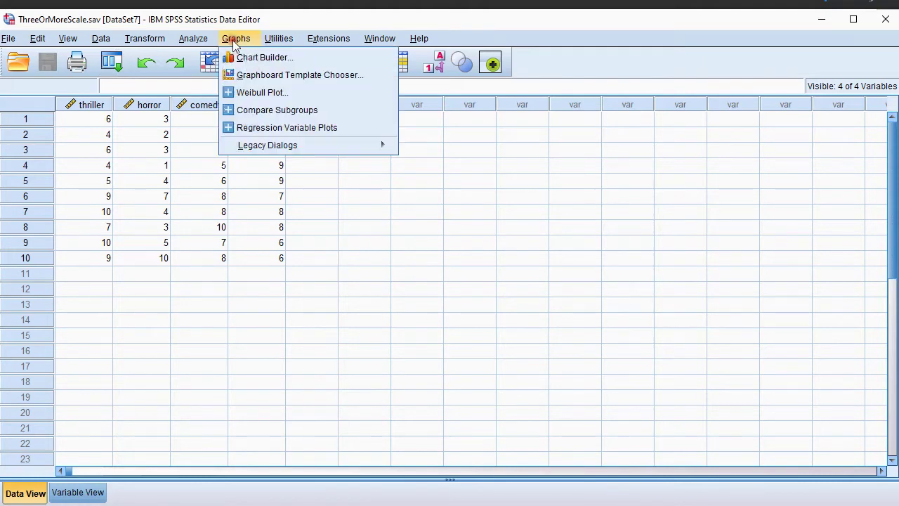
mouse_move(257, 149)
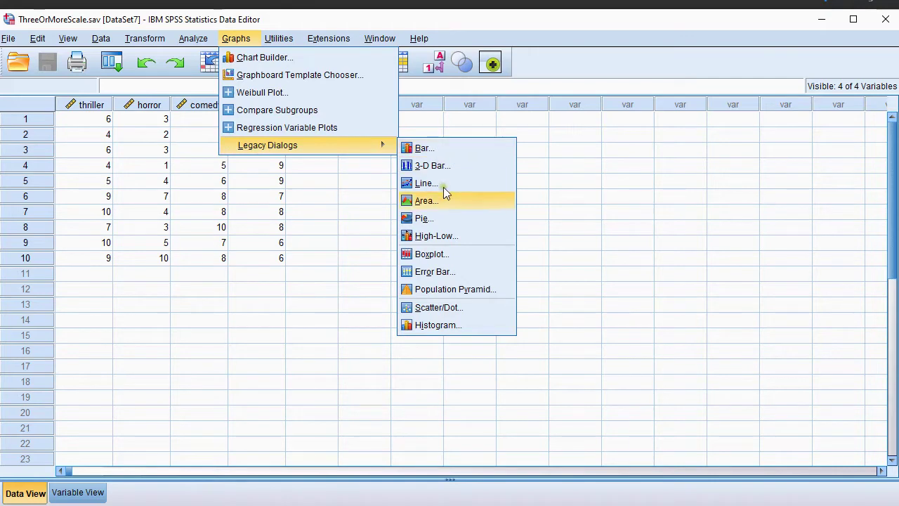
click(458, 312)
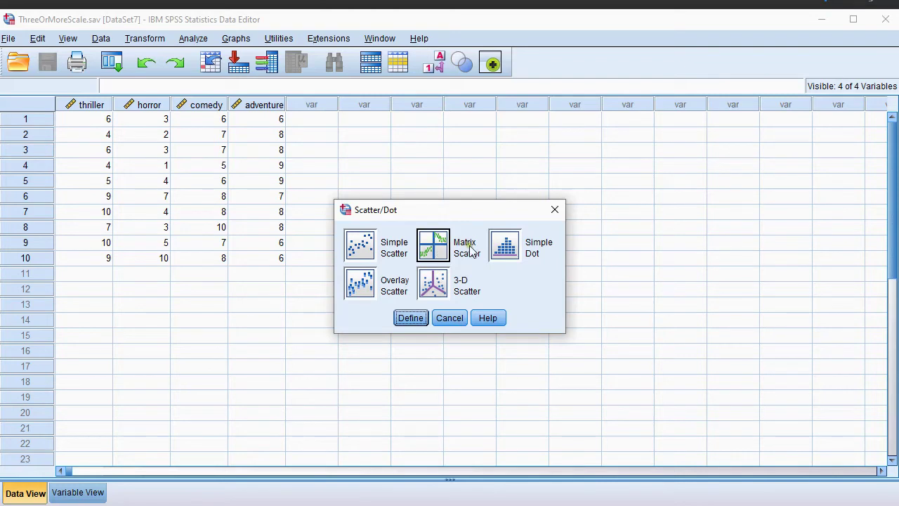
click(436, 253)
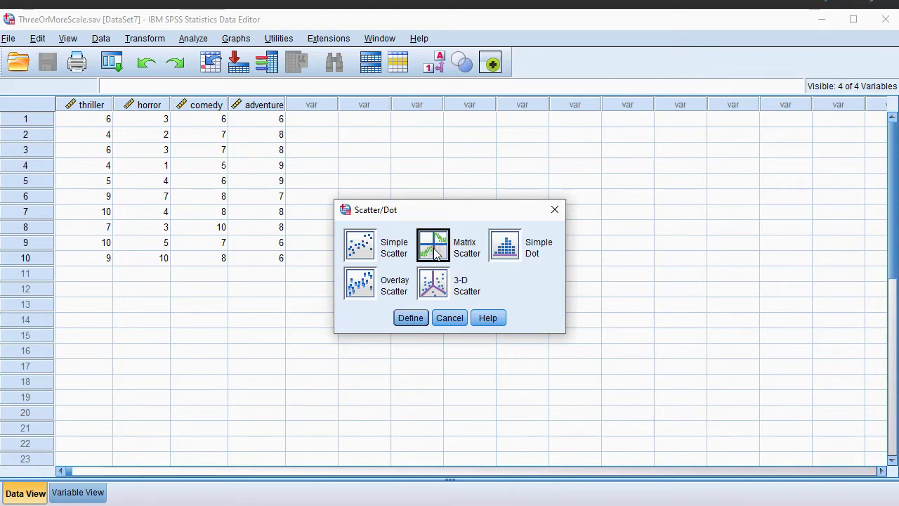
click(406, 317)
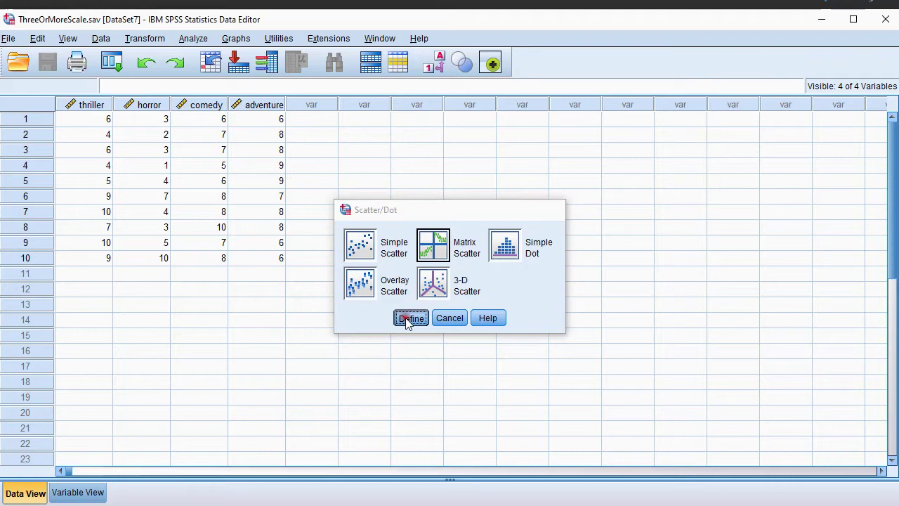
Reset the dialog and add thriller, horror, comedy and adventure as Matrix Variables.
click(494, 454)
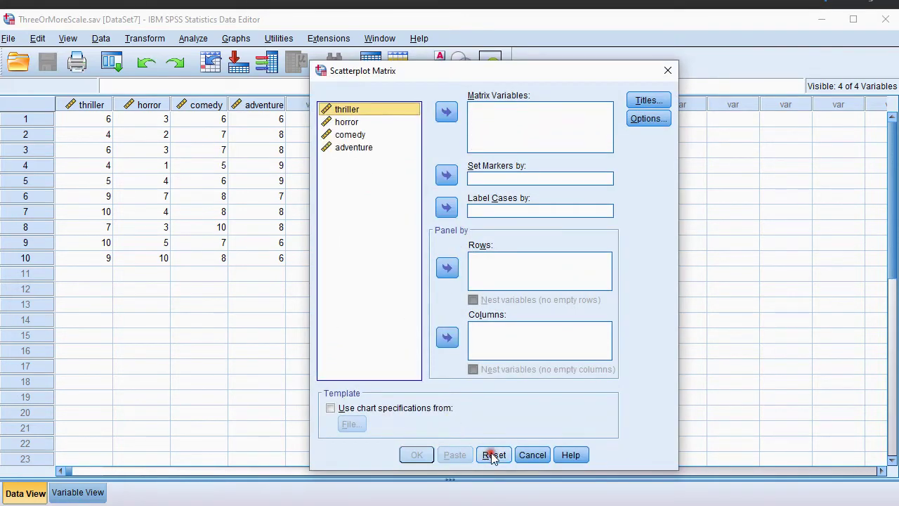
shift+click(354, 148)
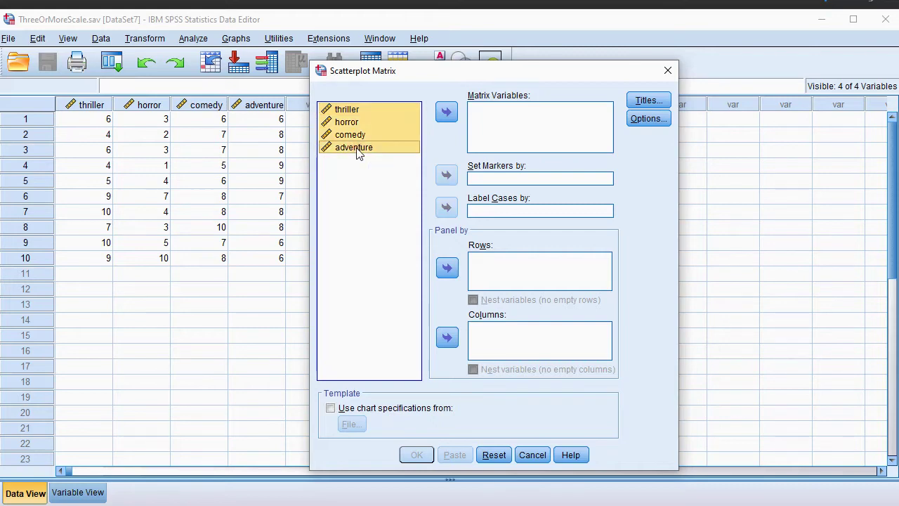
click(447, 114)
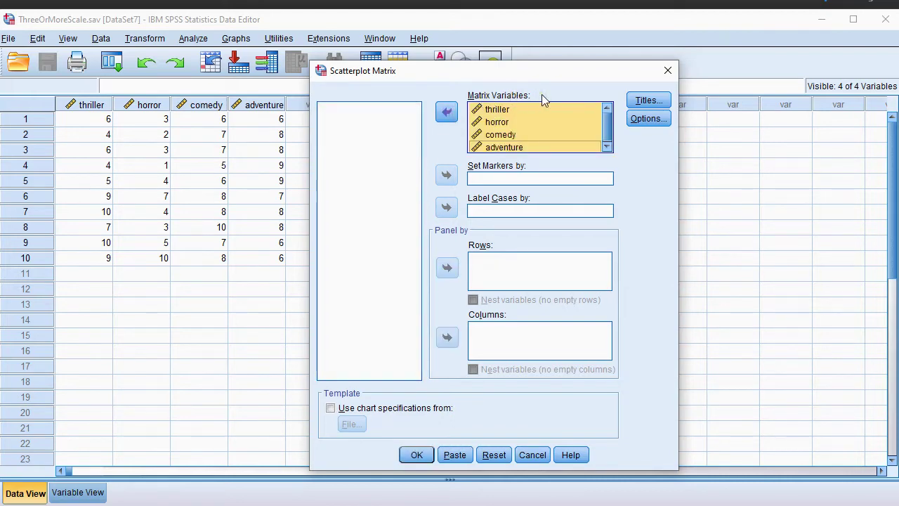
Create the 4×4 scatterplot matrix and open it in the Chart Editor.
click(415, 456)
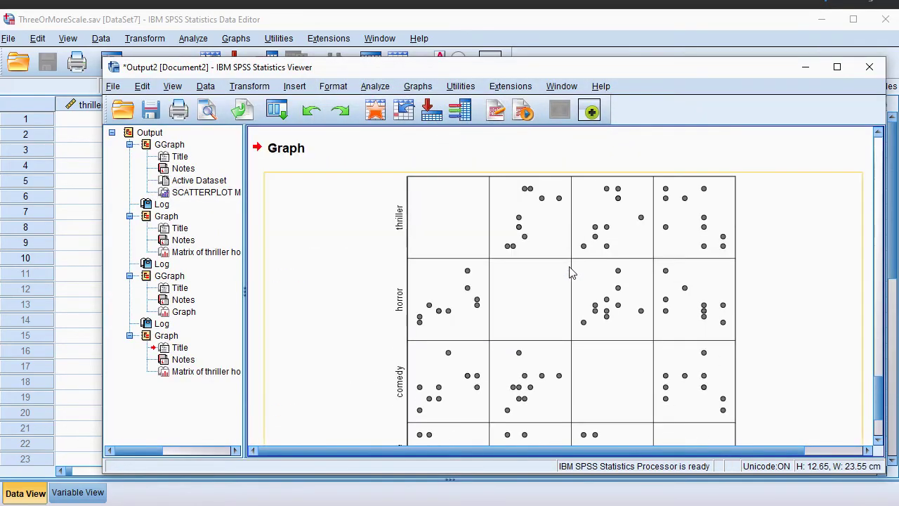
scroll(570, 273, down, 2)
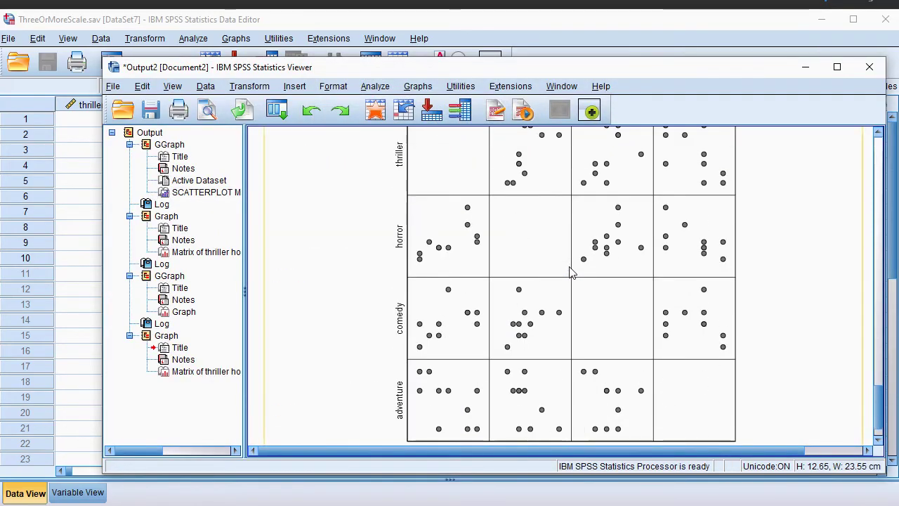
double_click(540, 245)
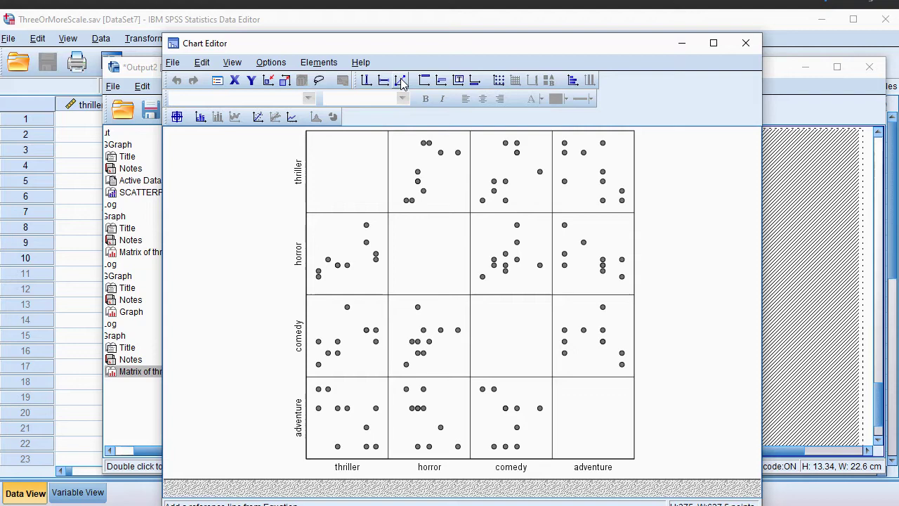
Add a reference line with the custom equation x to every scatterplot panel.
click(400, 82)
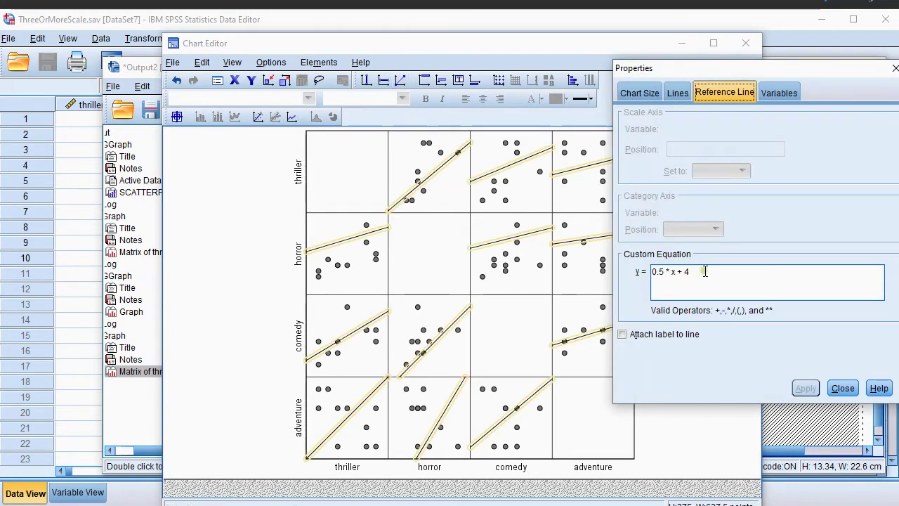
drag(703, 272, 634, 272)
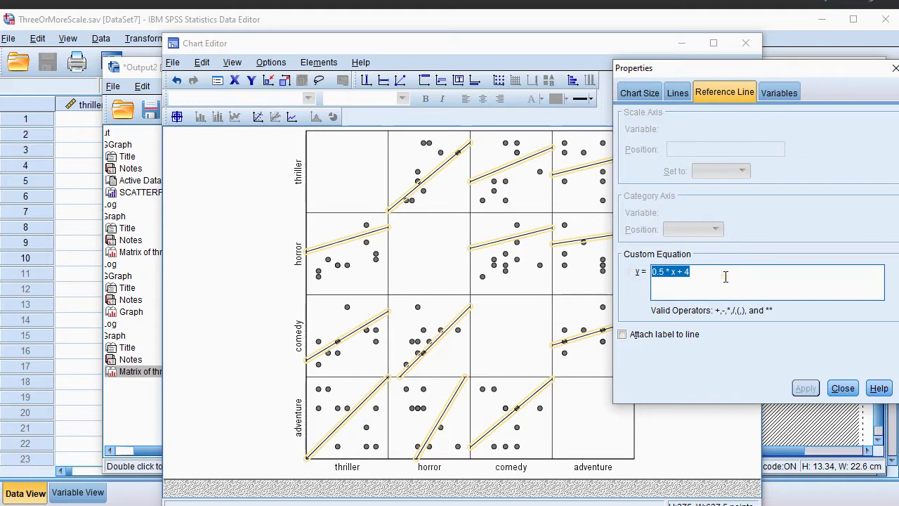
text(x)
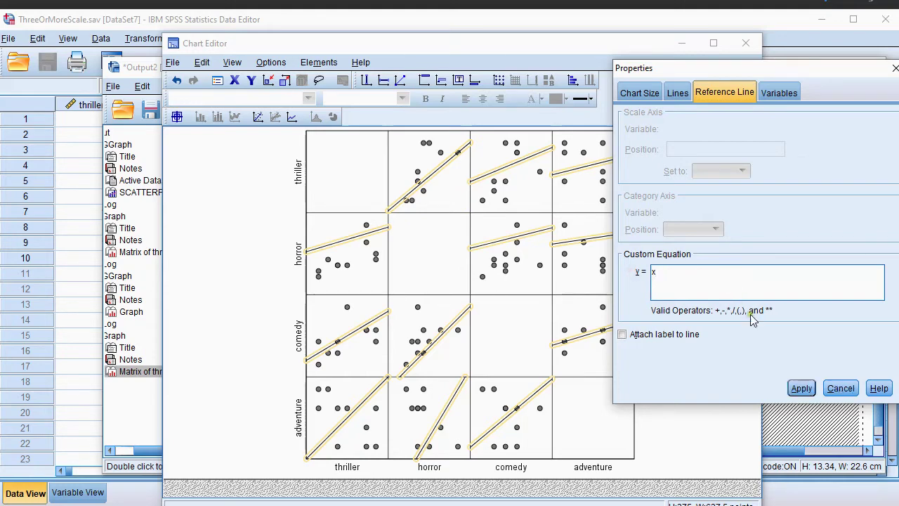
click(800, 387)
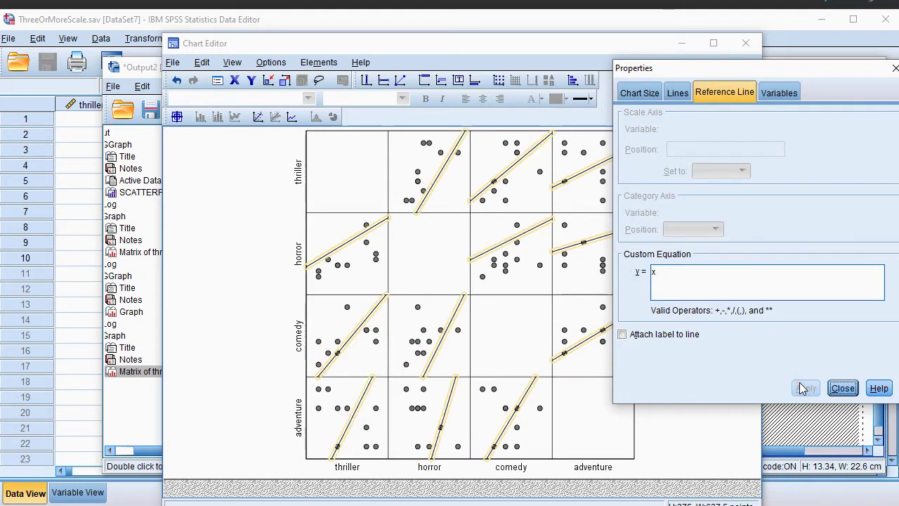
click(844, 388)
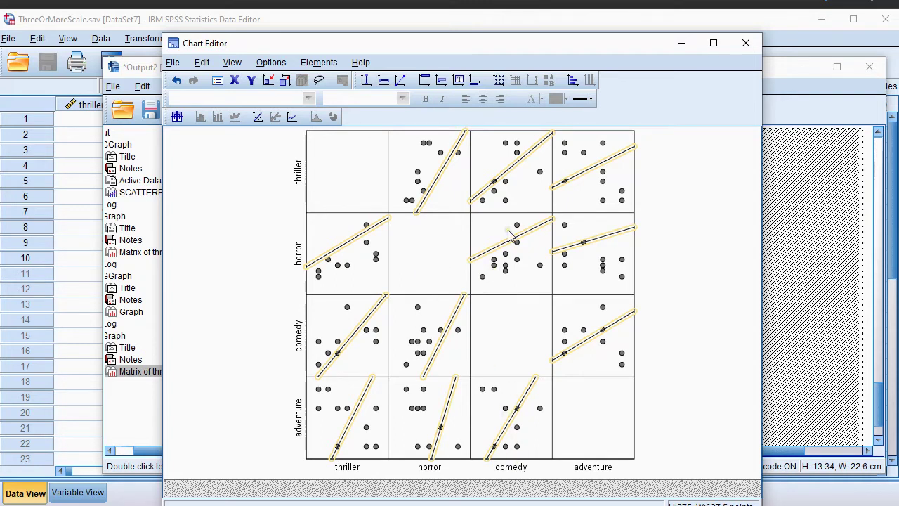
Set the vertical axes' Matrix Axis Scale to a fixed minimum 1 and maximum 10.
click(298, 177)
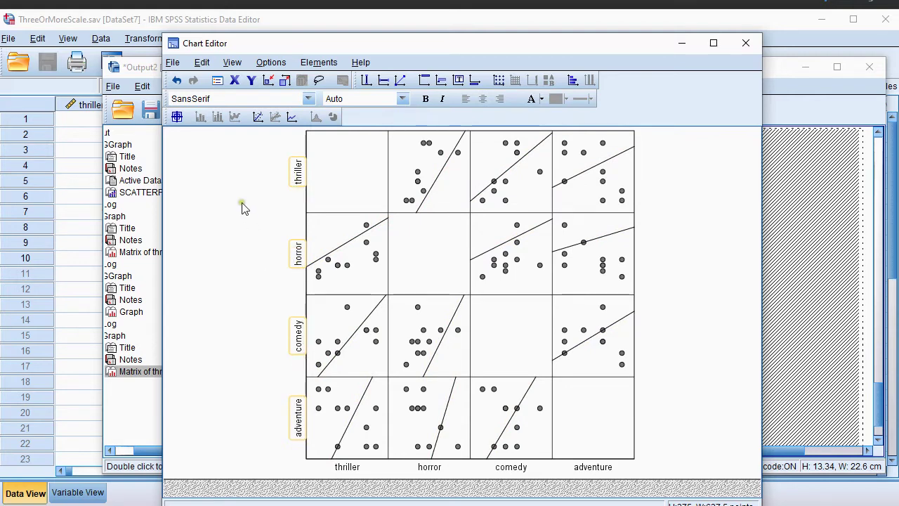
click(202, 62)
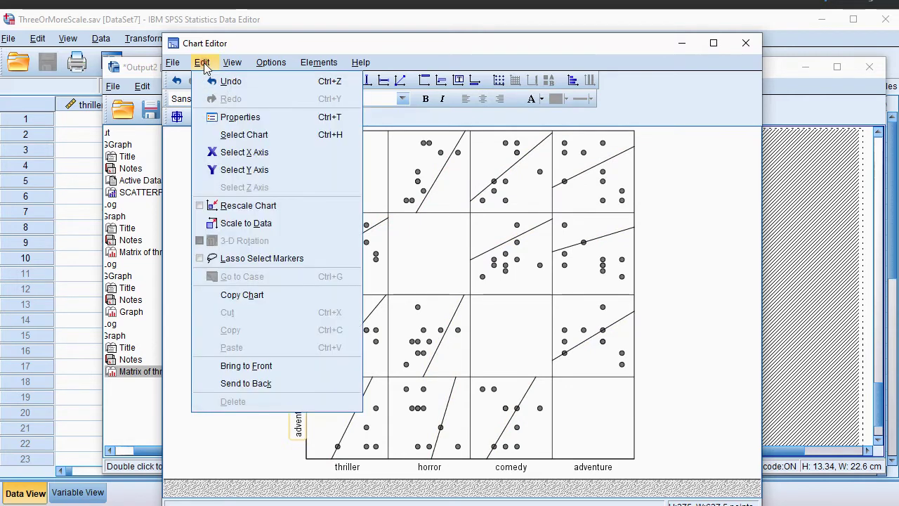
click(205, 65)
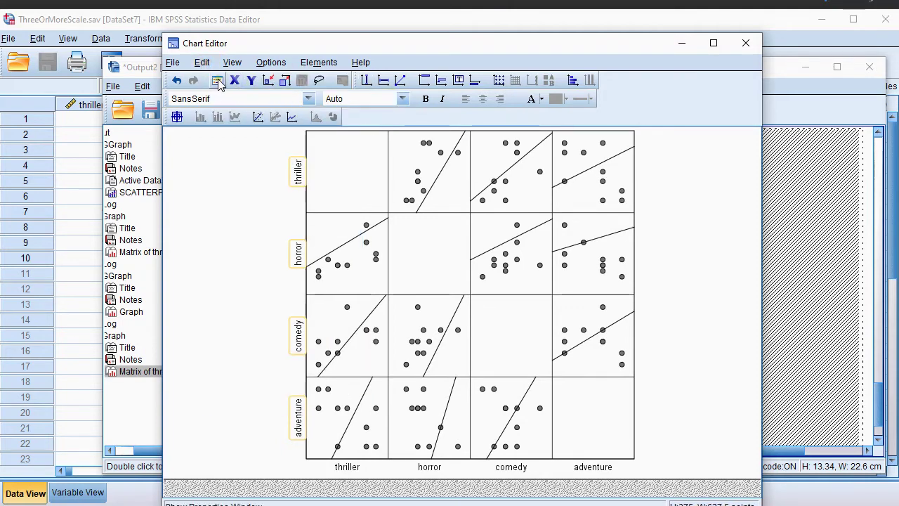
click(218, 82)
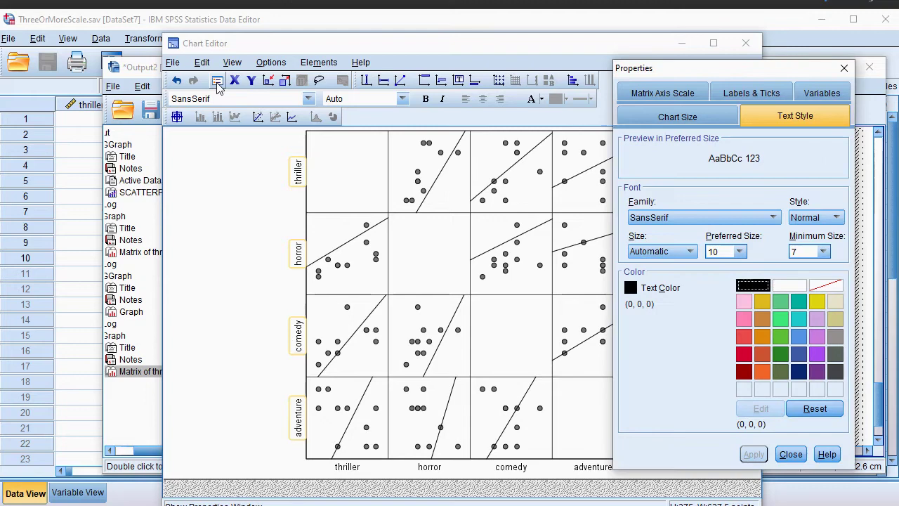
click(656, 93)
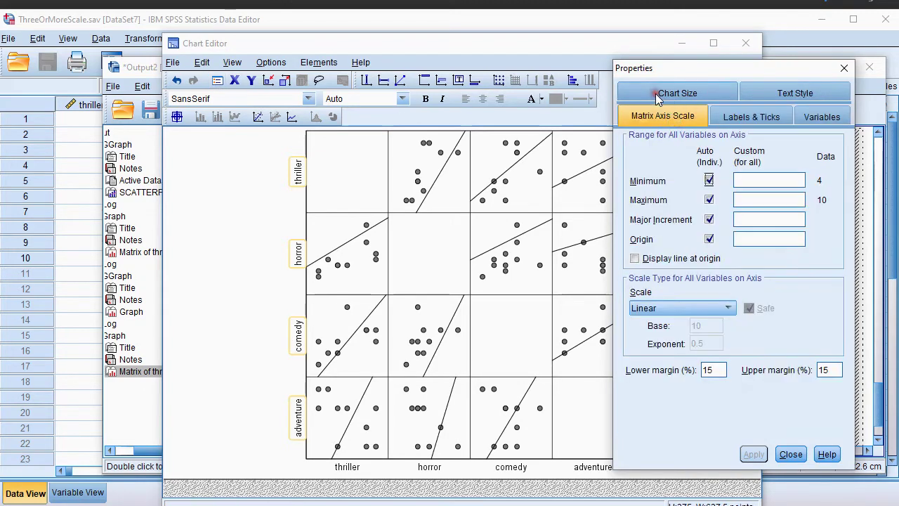
click(709, 181)
click(709, 200)
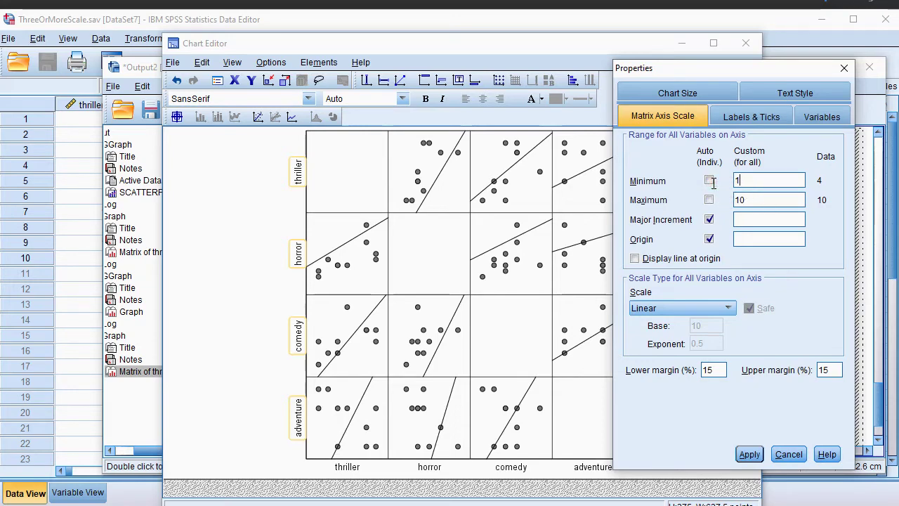
click(749, 454)
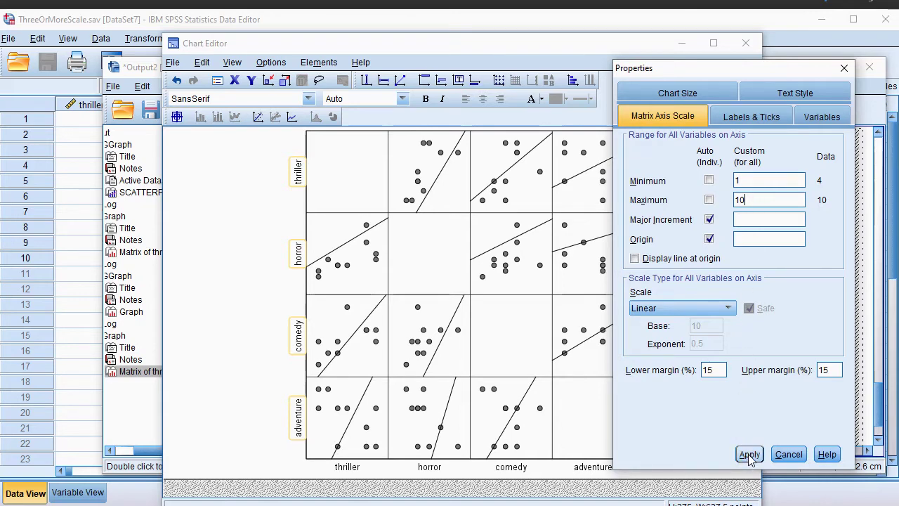
click(749, 455)
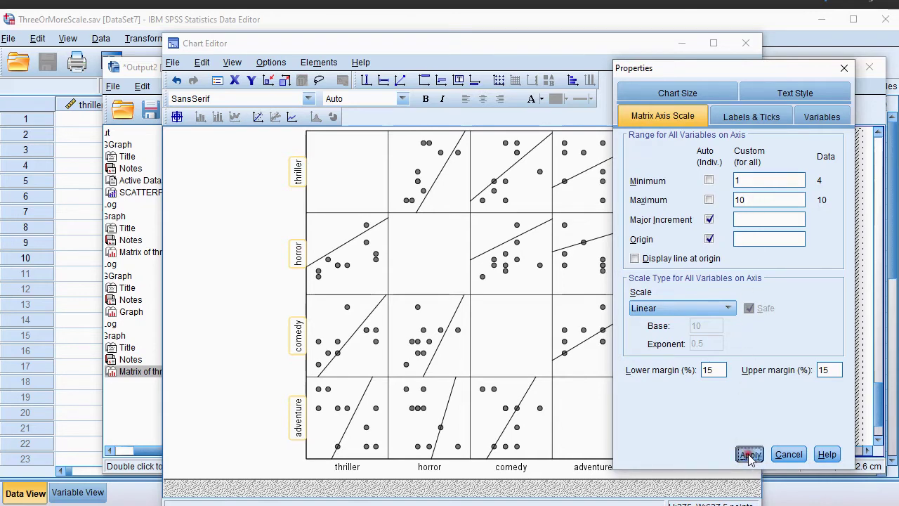
Give the horizontal axes a custom Matrix Axis Scale of minimum 1 and maximum 10.
click(350, 472)
click(349, 468)
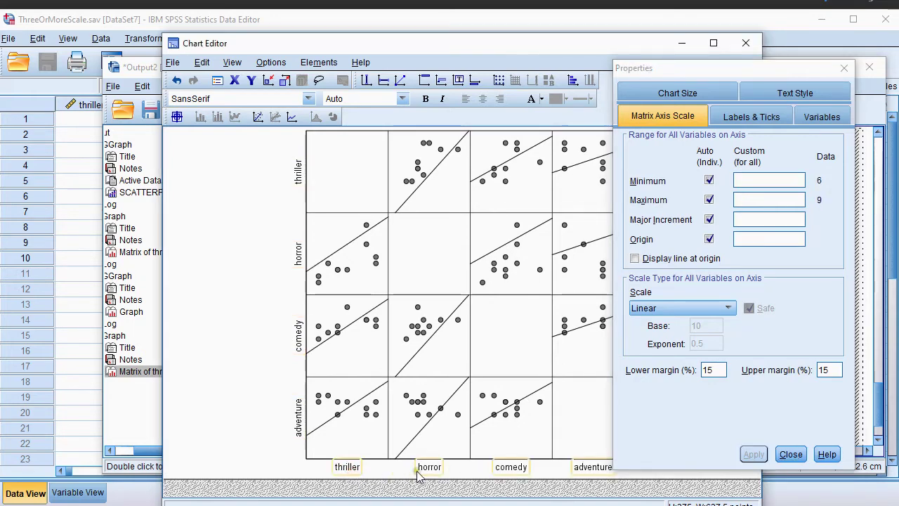
click(709, 181)
click(709, 200)
double_click(736, 180)
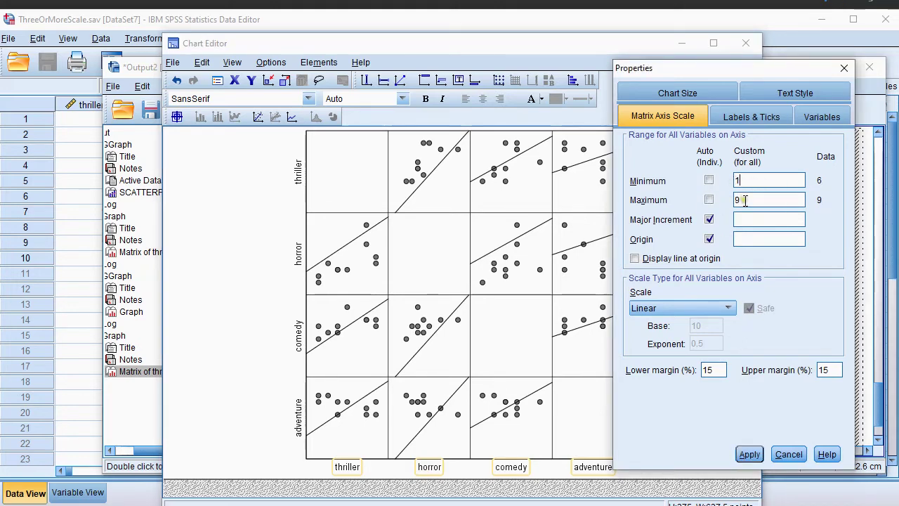
text(1)
drag(745, 201, 697, 201)
click(749, 454)
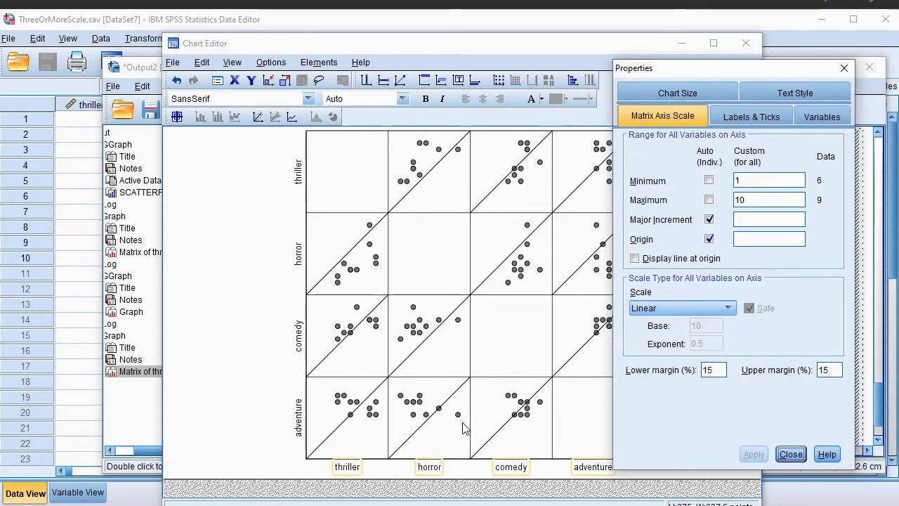
Close the axis Properties window to view the whole matrix.
click(843, 70)
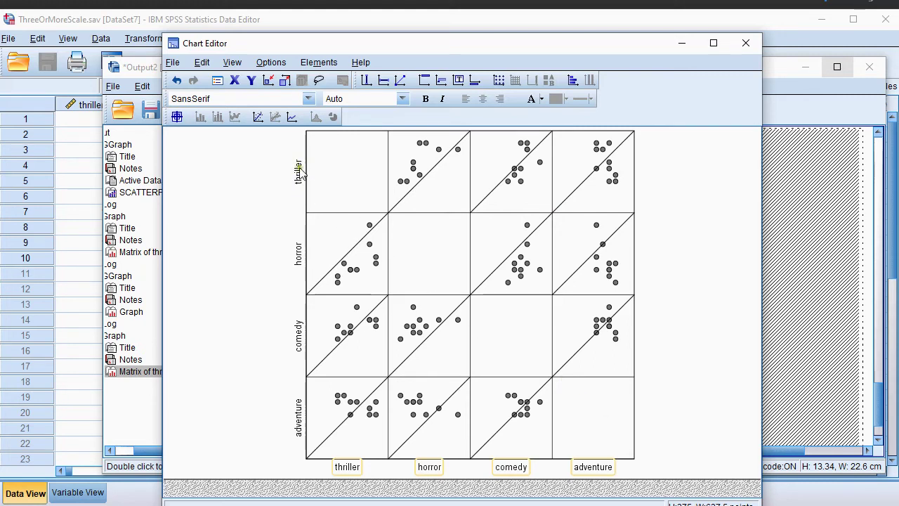
Show Histogram charts in the matrix's diagonal cells, then close Properties.
click(271, 64)
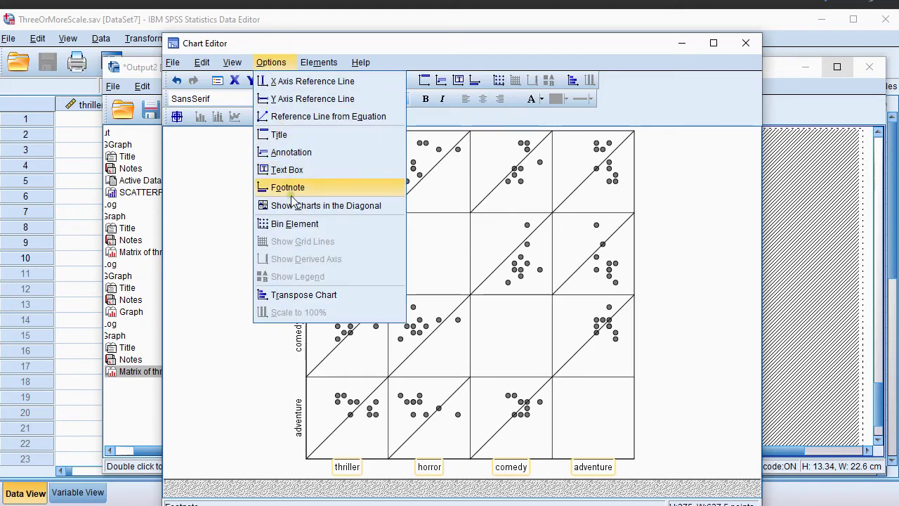
click(350, 208)
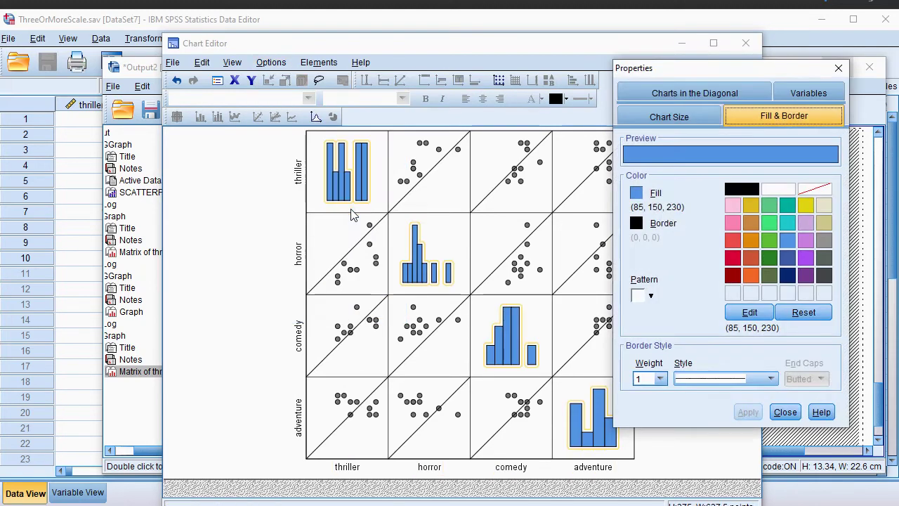
click(685, 94)
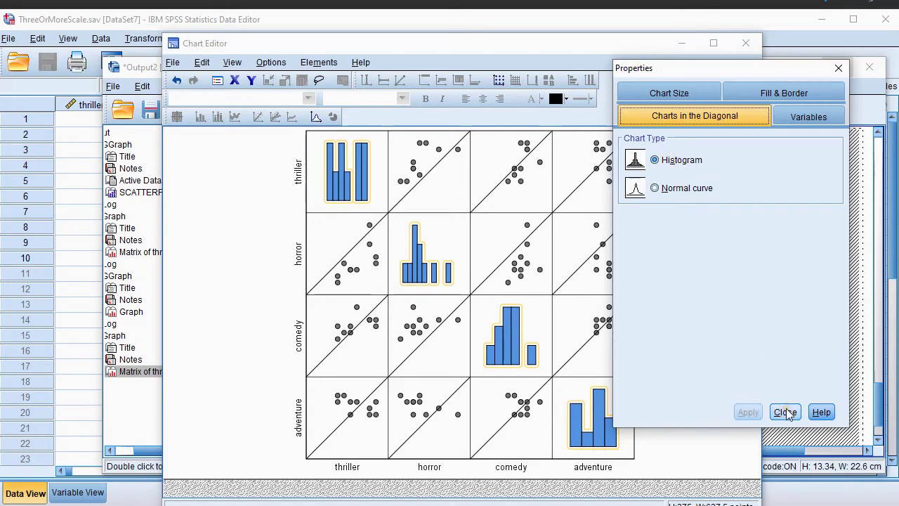
click(839, 68)
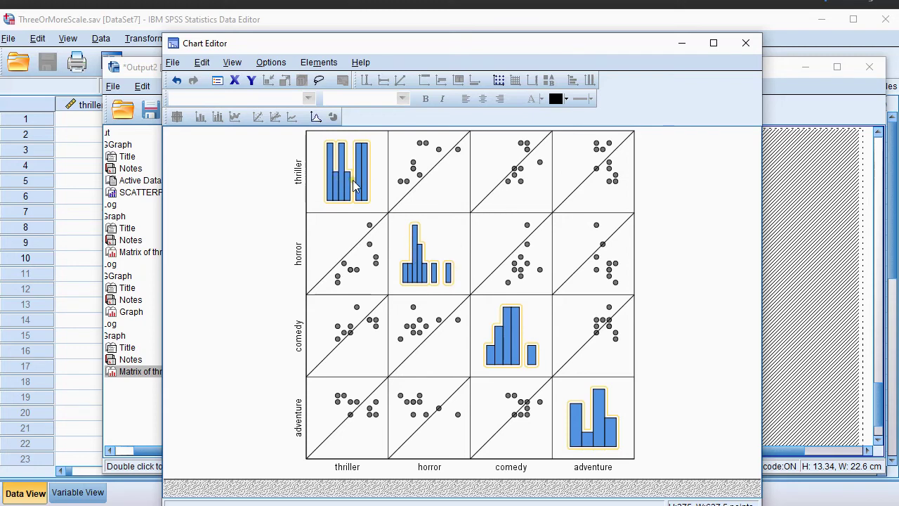
Close the Chart Editor and review the finished matrix with histograms in the Viewer.
click(745, 45)
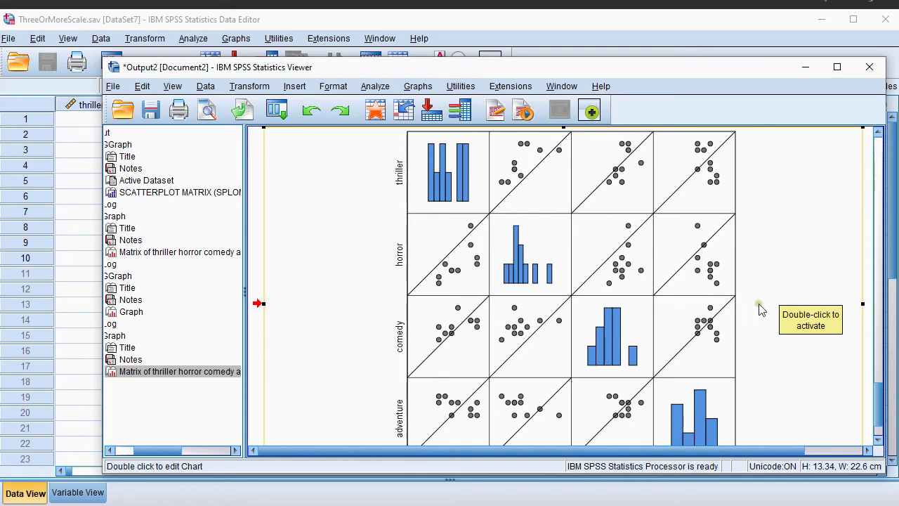
scroll(771, 311, down, 3)
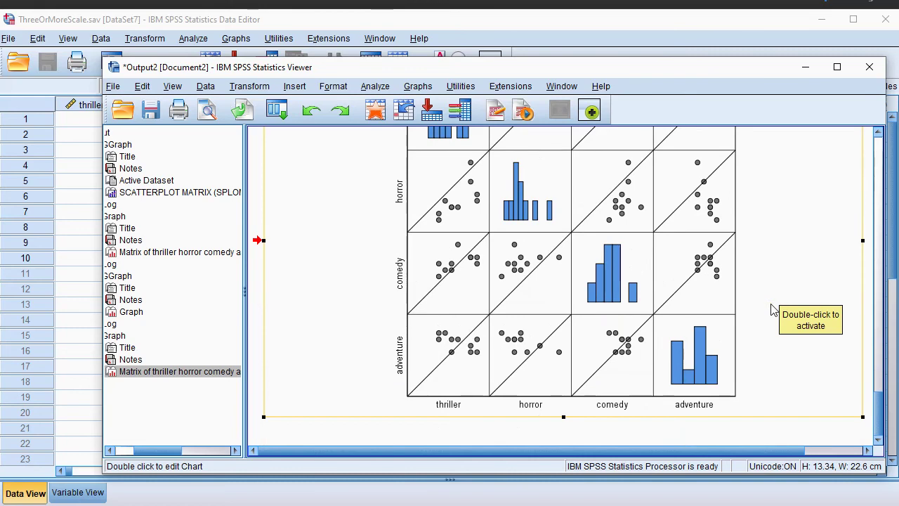
scroll(772, 310, up, 3)
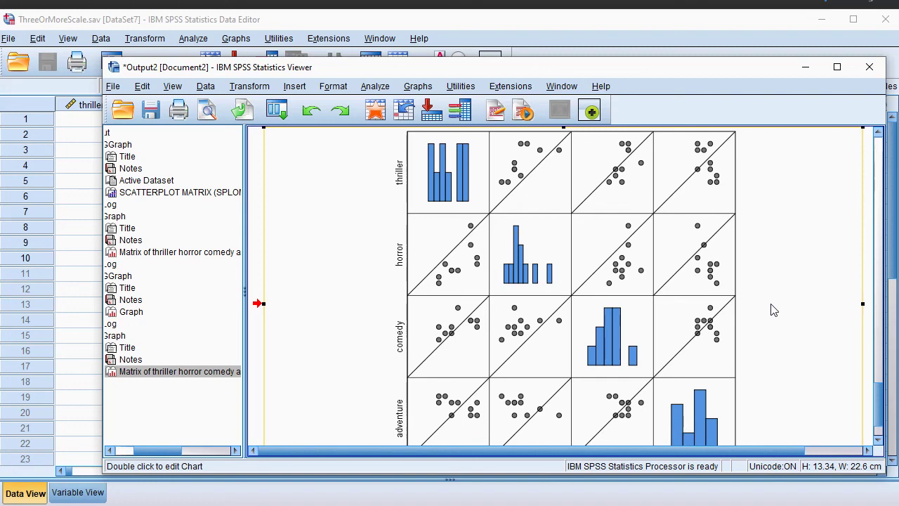
drag(772, 311, 20, 338)
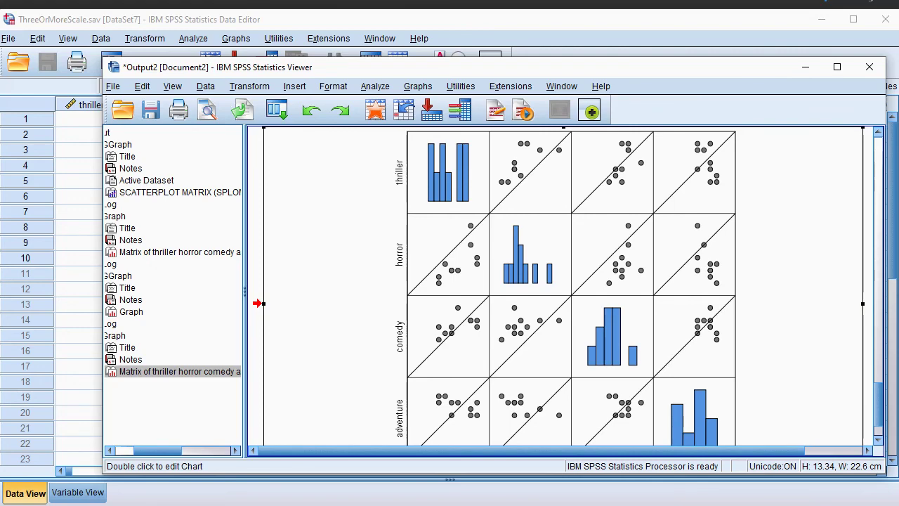